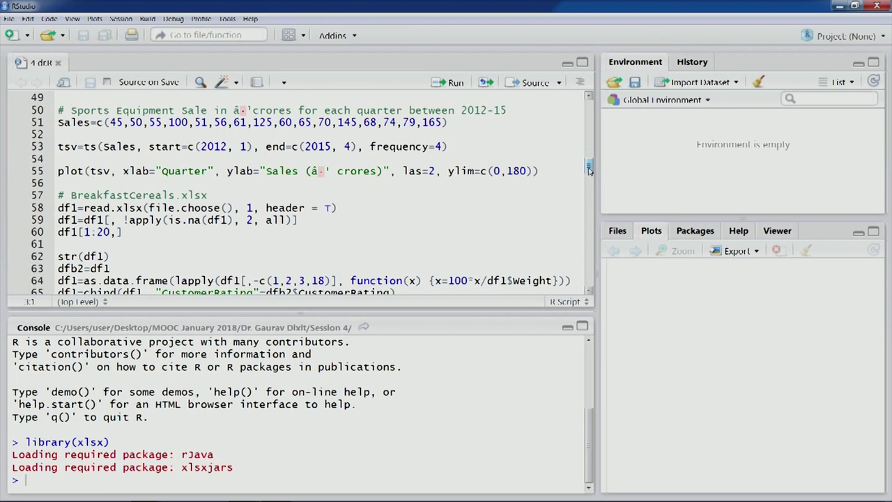
# Load the BreakfastCereals workbook into df1, giving 35 observations of 18 variables.
pyautogui.click(202, 208)
pyautogui.click(454, 83)
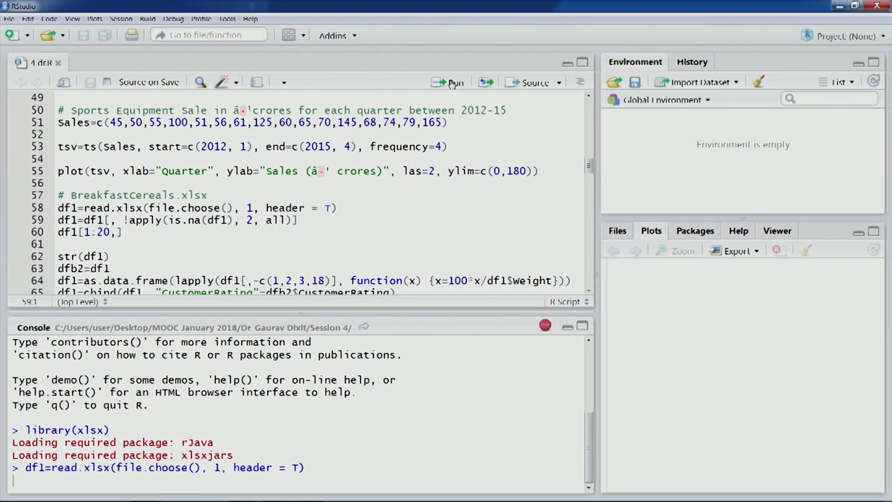
pyautogui.moveTo(390, 494)
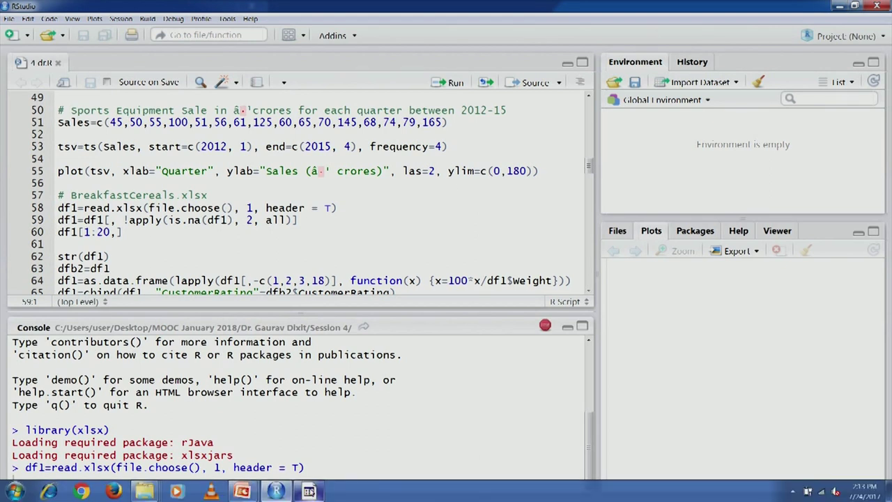
pyautogui.click(308, 491)
pyautogui.doubleClick(70, 75)
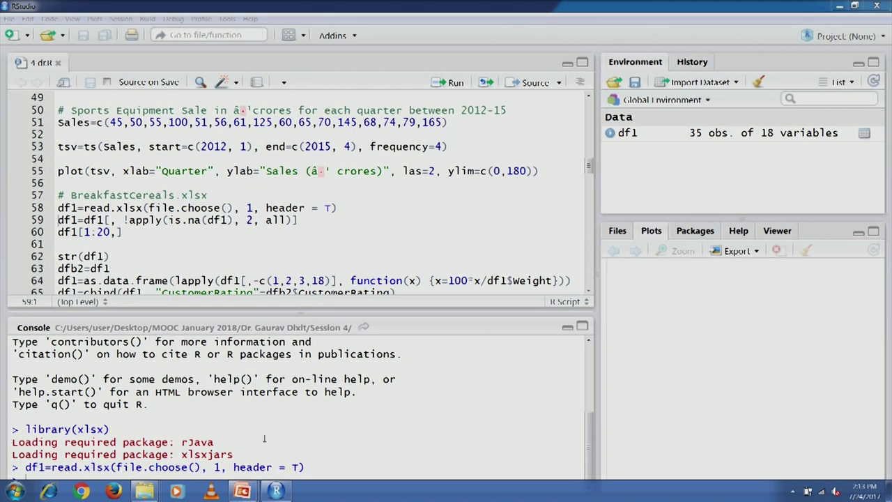
pyautogui.click(863, 134)
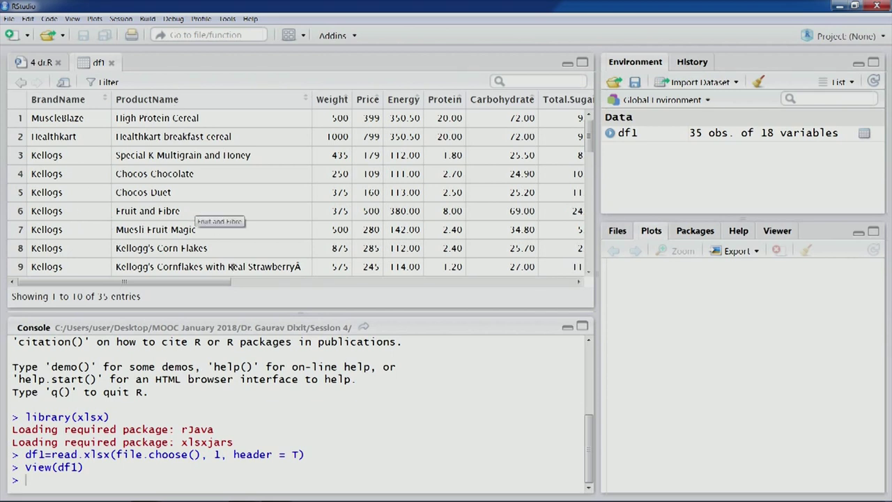
pyautogui.moveTo(217, 282); pyautogui.dragTo(276, 283)
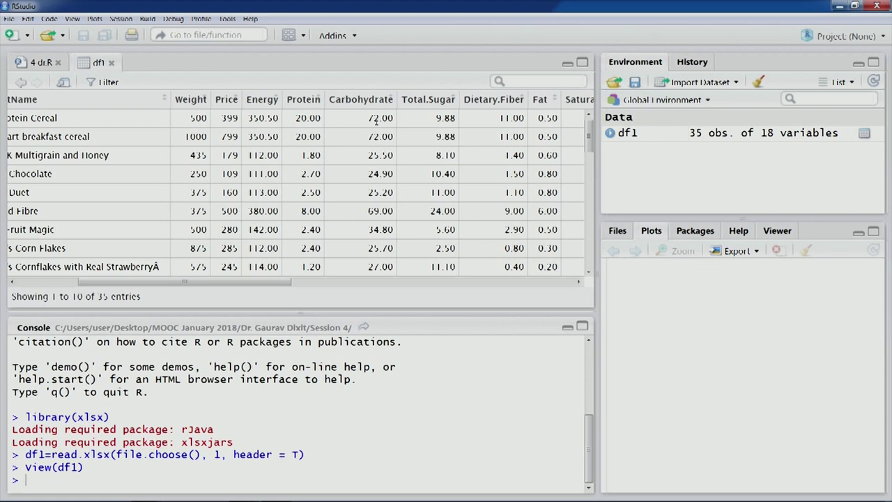
pyautogui.moveTo(292, 285); pyautogui.dragTo(327, 286)
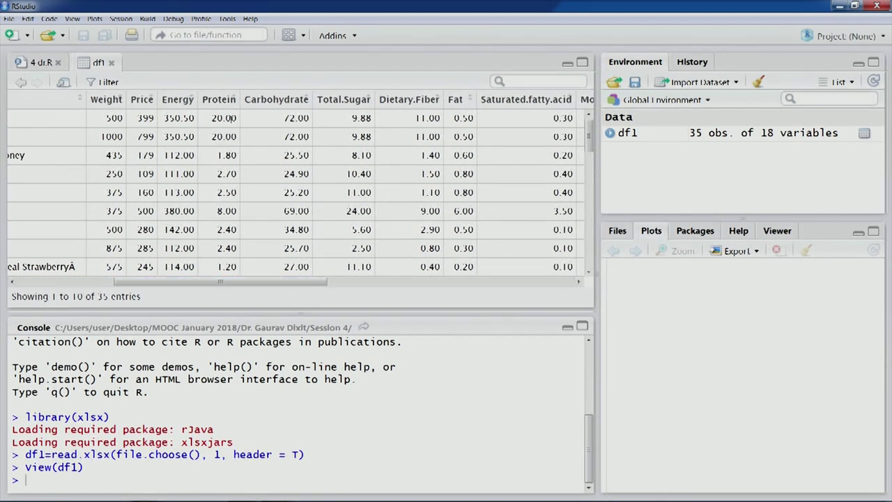
pyautogui.moveTo(313, 282); pyautogui.dragTo(569, 279)
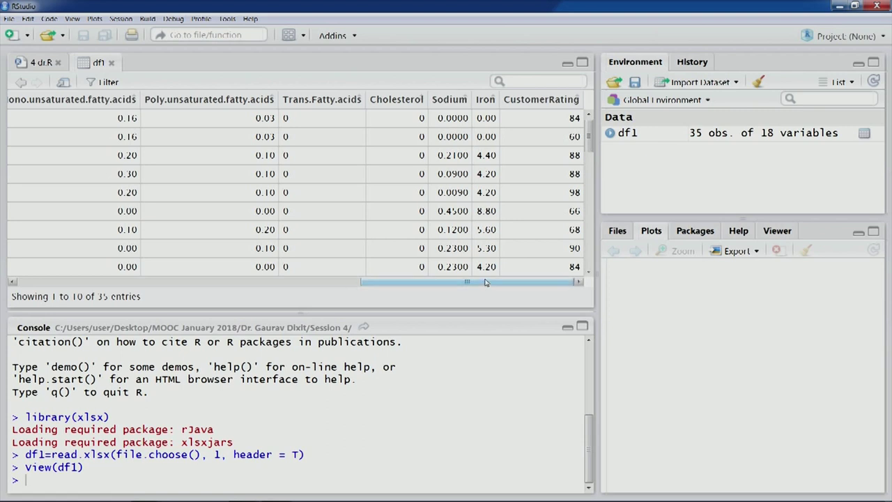
pyautogui.moveTo(485, 282); pyautogui.dragTo(133, 291)
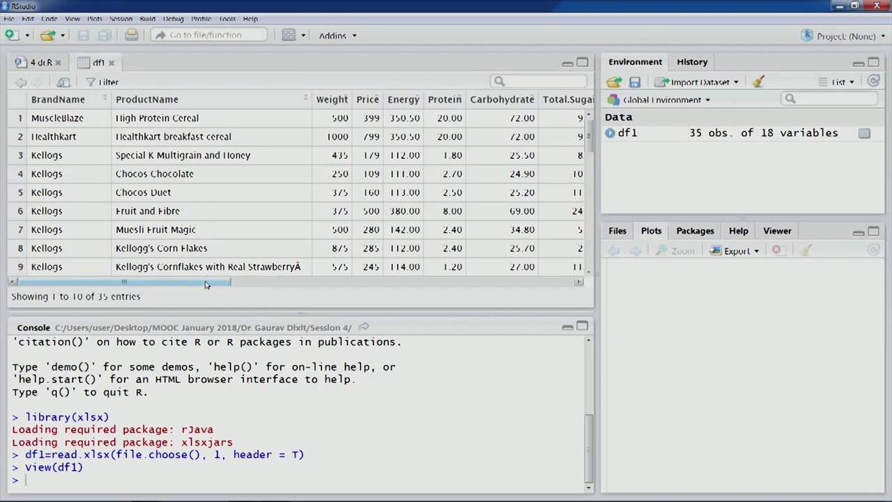
pyautogui.moveTo(205, 283)
pyautogui.mouseDown()
pyautogui.moveTo(370, 283)
pyautogui.moveTo(190, 279)
pyautogui.mouseUp()
pyautogui.click(111, 62)
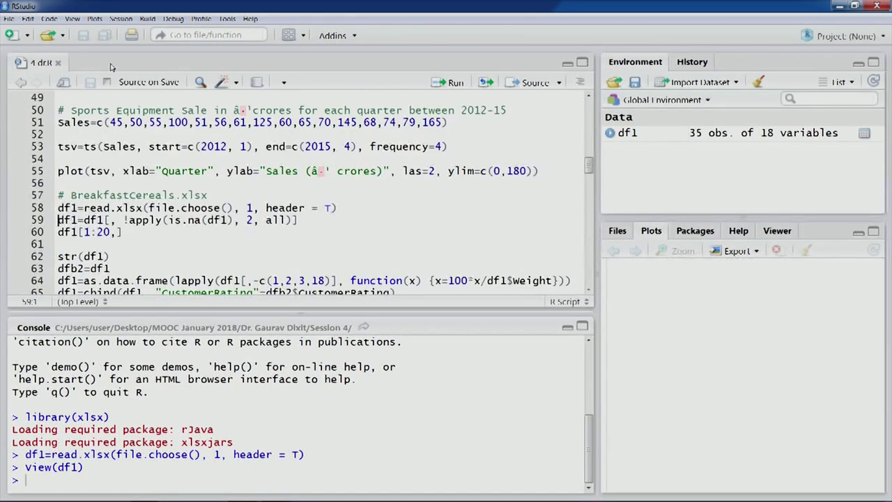
# Drop df1's all-NA columns and review its first 20 rows, BrandName through Saturated.fatty.acid.
pyautogui.click(454, 84)
pyautogui.click(455, 83)
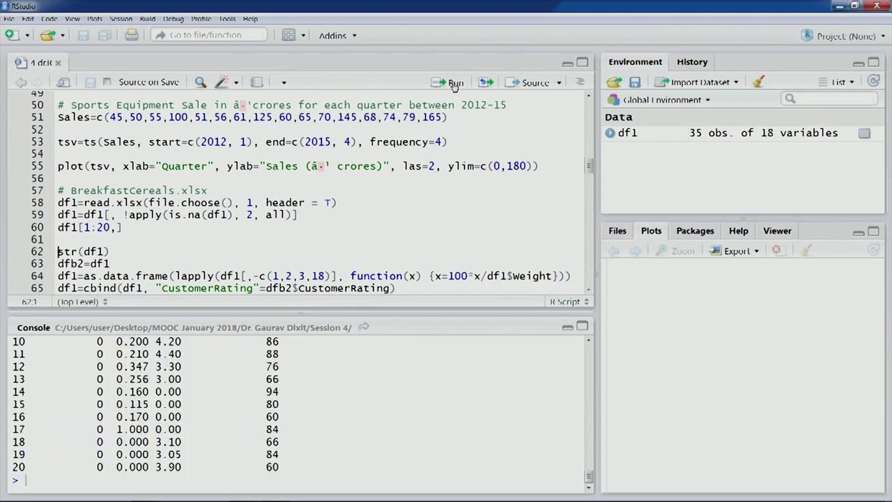
pyautogui.moveTo(590, 476); pyautogui.dragTo(589, 379)
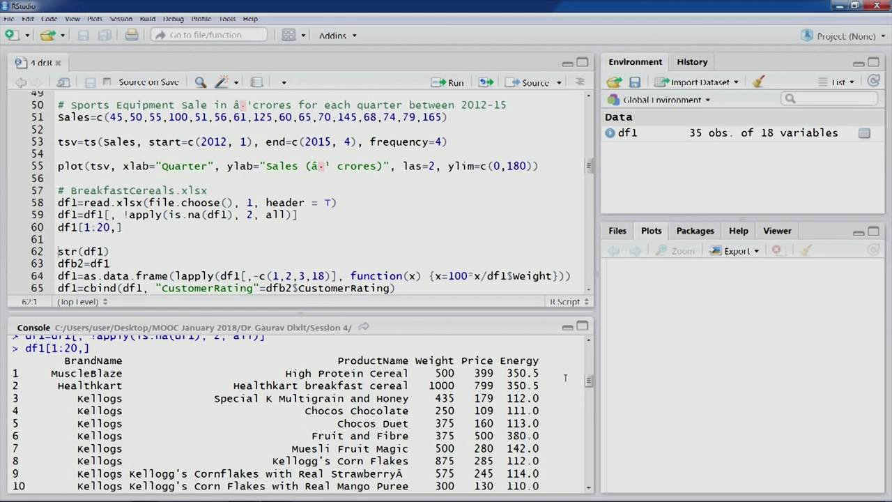
pyautogui.moveTo(588, 381); pyautogui.dragTo(588, 377)
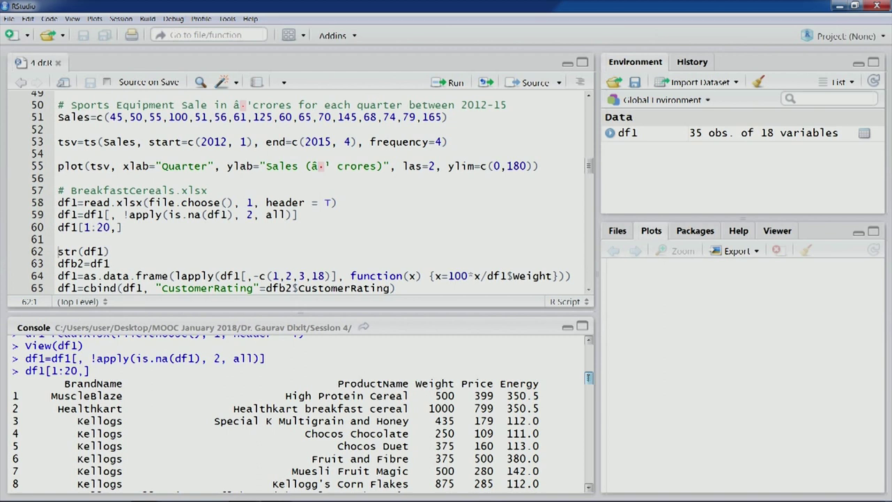
pyautogui.scroll(-2, 300, 418)
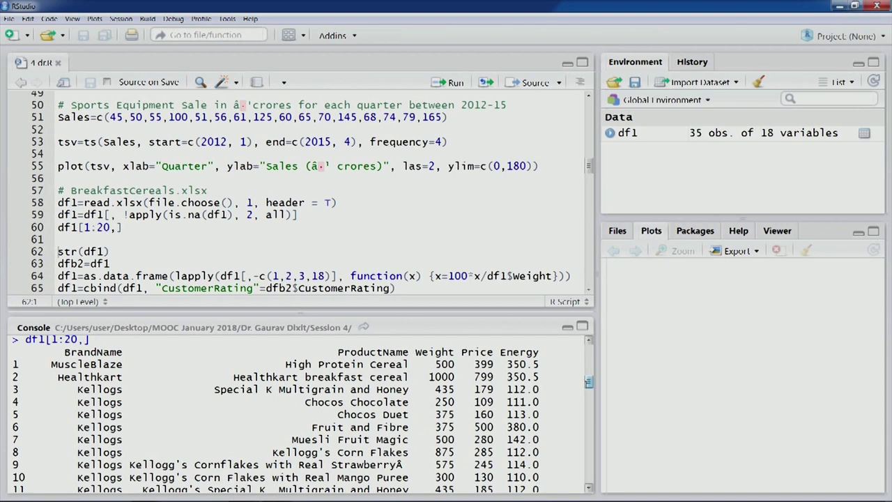
pyautogui.moveTo(588, 382)
pyautogui.mouseDown()
pyautogui.moveTo(589, 407)
pyautogui.moveTo(589, 379)
pyautogui.mouseUp()
pyautogui.scroll(-2, 300, 414)
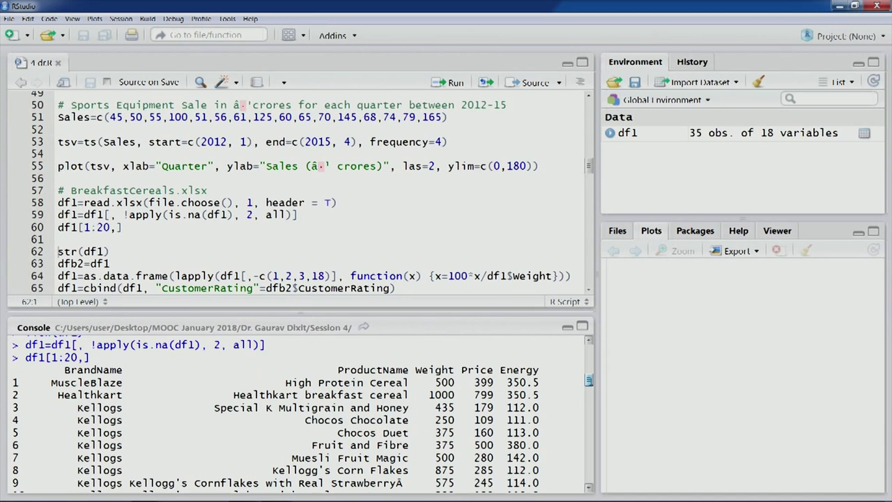
# Run str(df1) to review the 18 variables' types: factors and numeric nutrient columns.
pyautogui.click(81, 252)
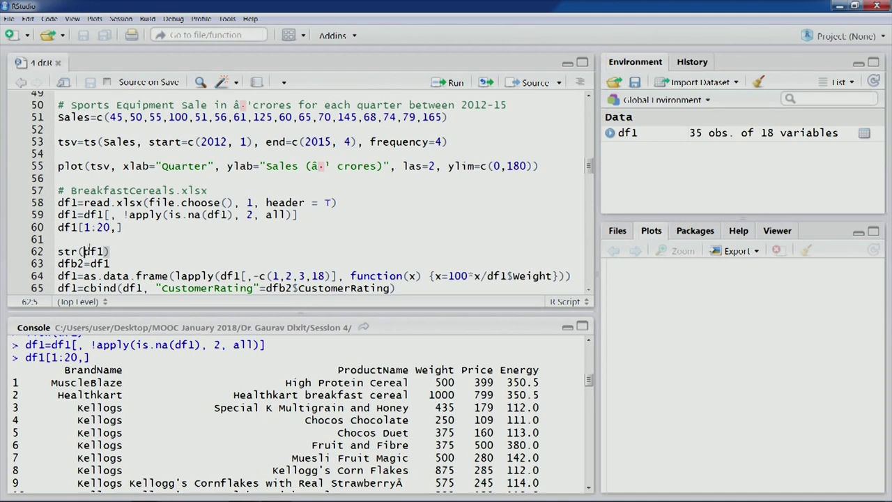
pyautogui.click(454, 84)
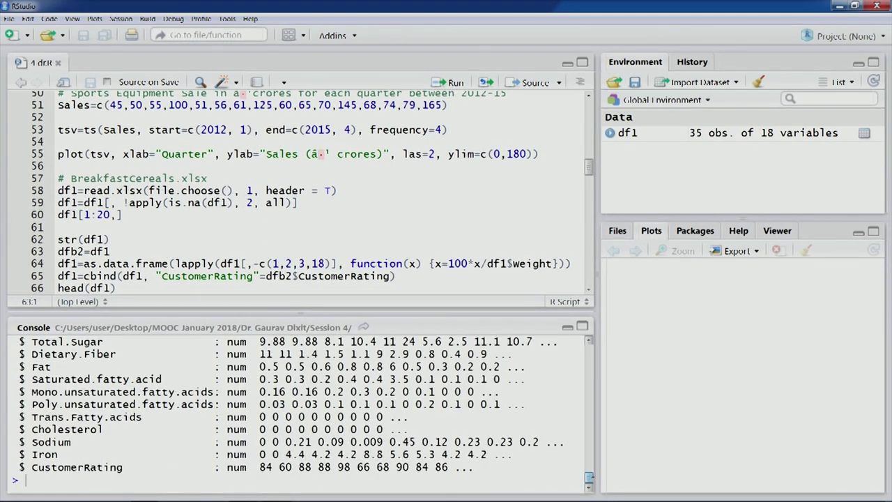
pyautogui.scroll(5, 589, 478)
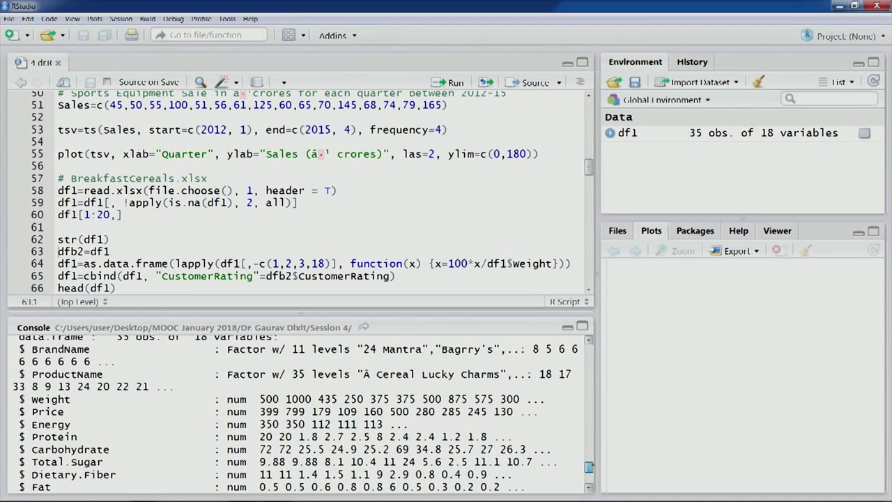
pyautogui.scroll(-5, 589, 465)
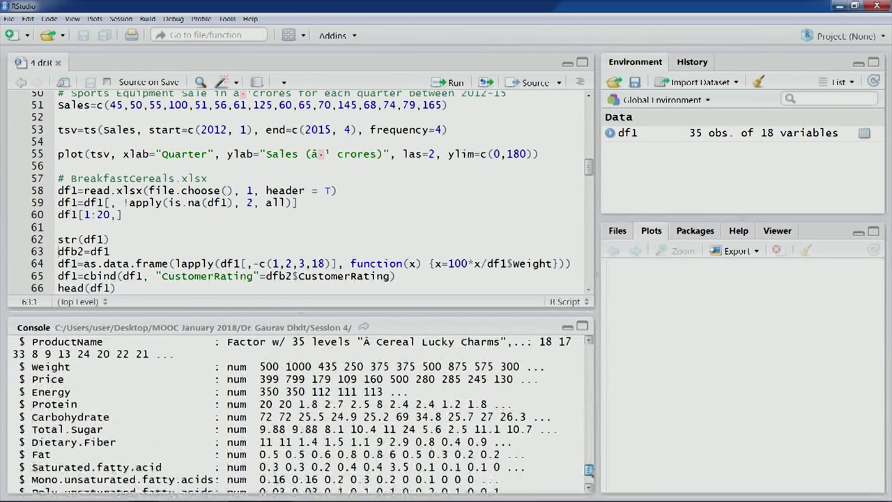
pyautogui.scroll(5, 588, 478)
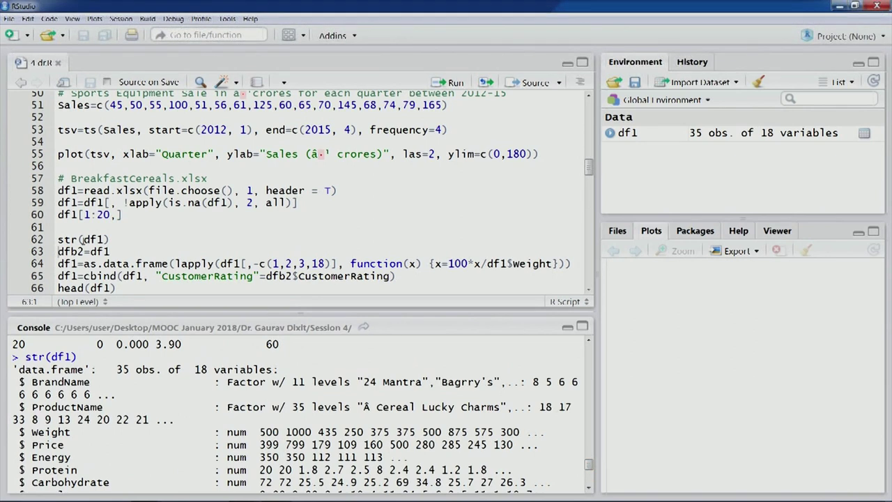
# Save a copy of df1 as dfb2 and inspect the per-100 g conversion line.
pyautogui.click(84, 251)
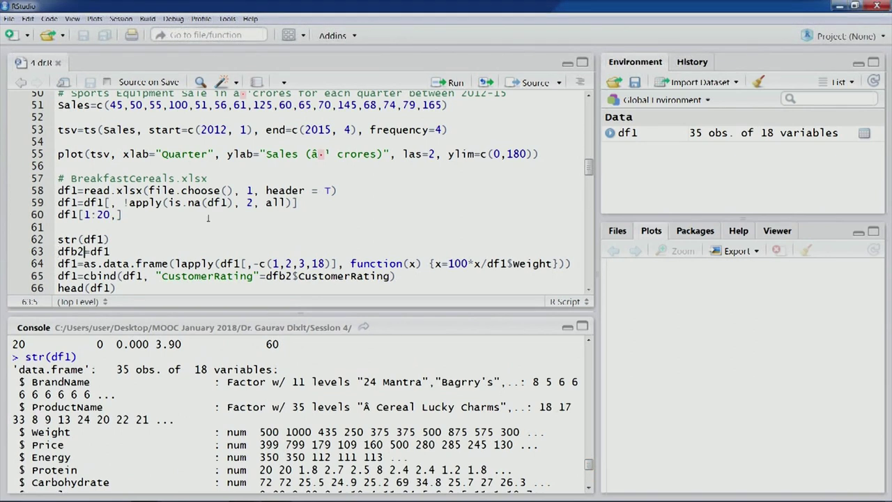
pyautogui.click(456, 83)
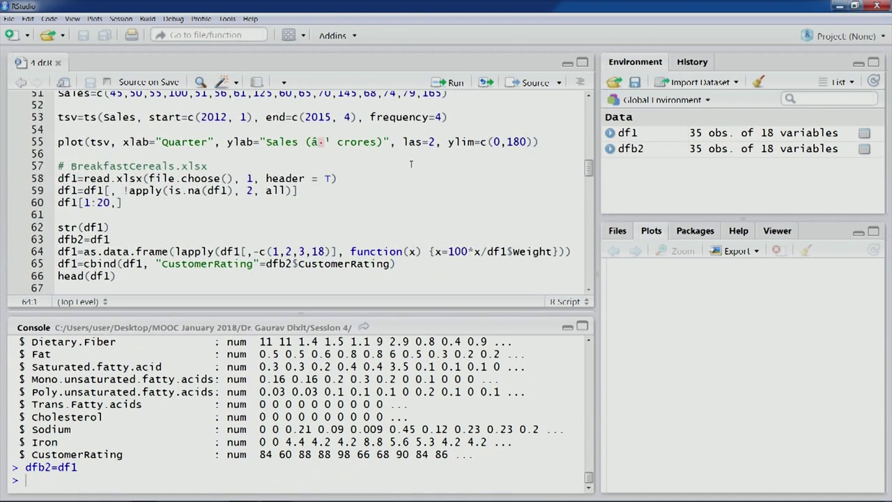
pyautogui.click(164, 252)
pyautogui.click(178, 251)
pyautogui.scroll(1, 589, 475)
pyautogui.moveTo(589, 475)
pyautogui.mouseDown()
pyautogui.moveTo(589, 464)
pyautogui.moveTo(589, 474)
pyautogui.mouseUp()
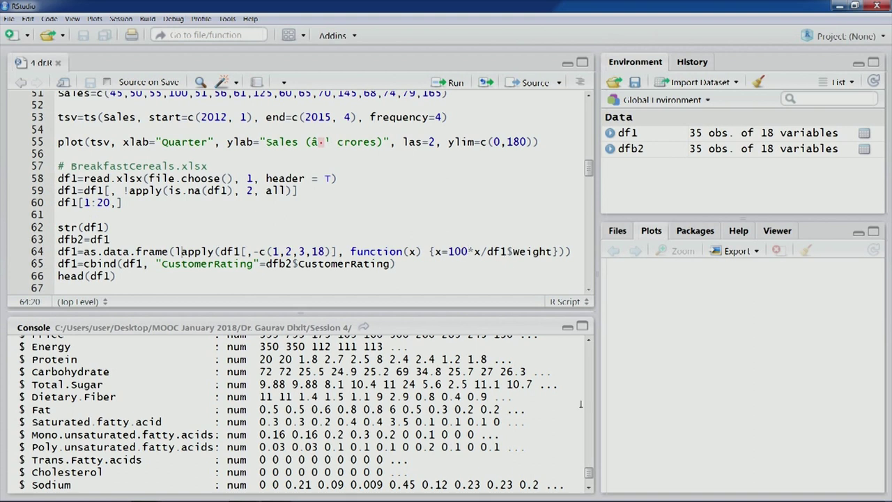
pyautogui.scroll(3, 589, 466)
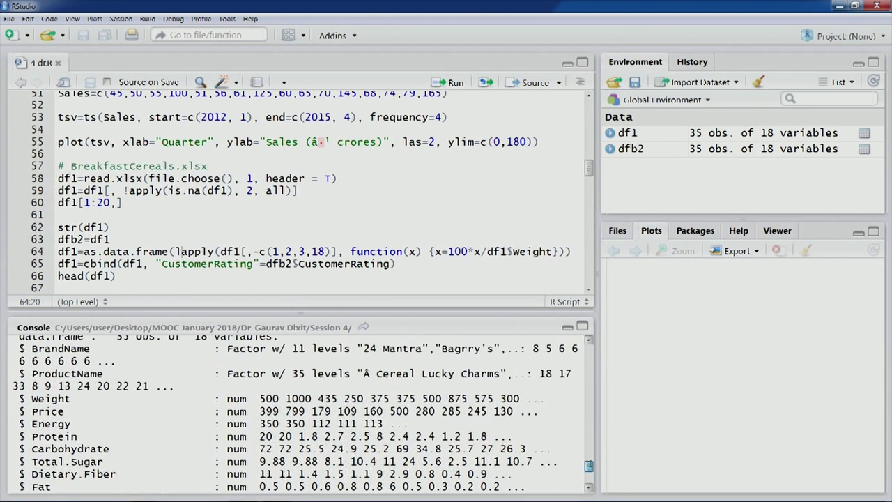
pyautogui.scroll(1, 589, 465)
pyautogui.scroll(-3, 589, 465)
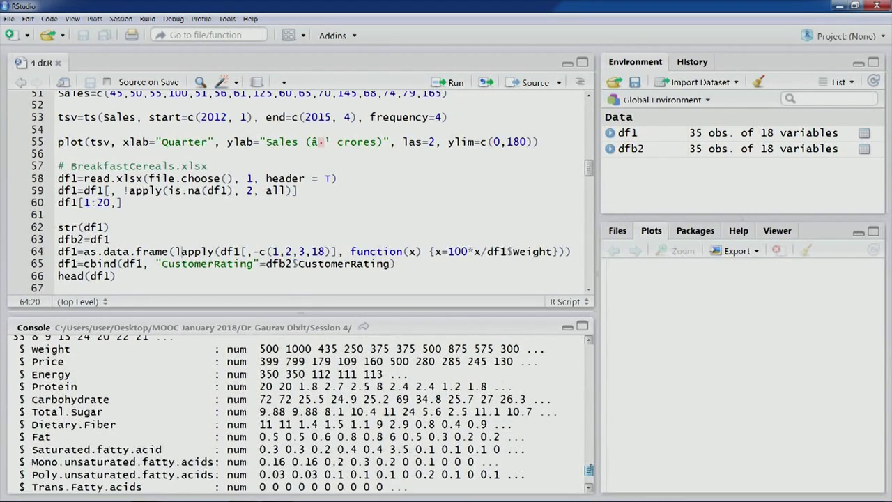
pyautogui.scroll(3, 589, 472)
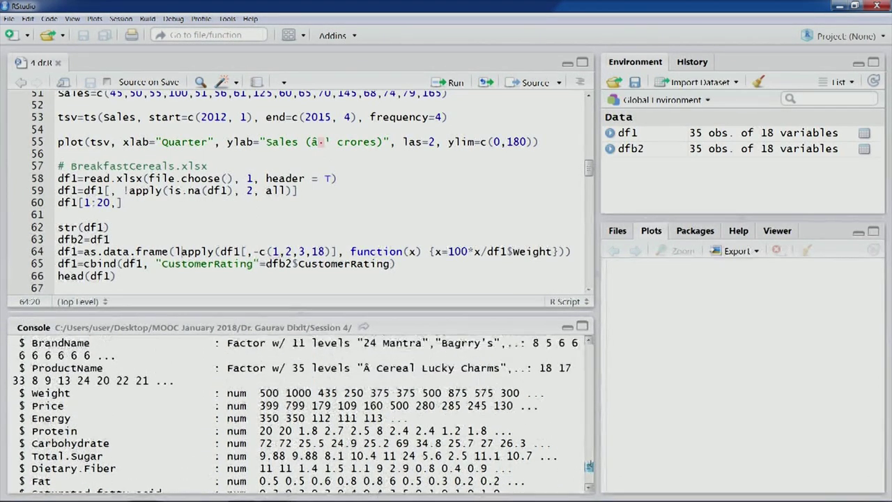
pyautogui.click(294, 251)
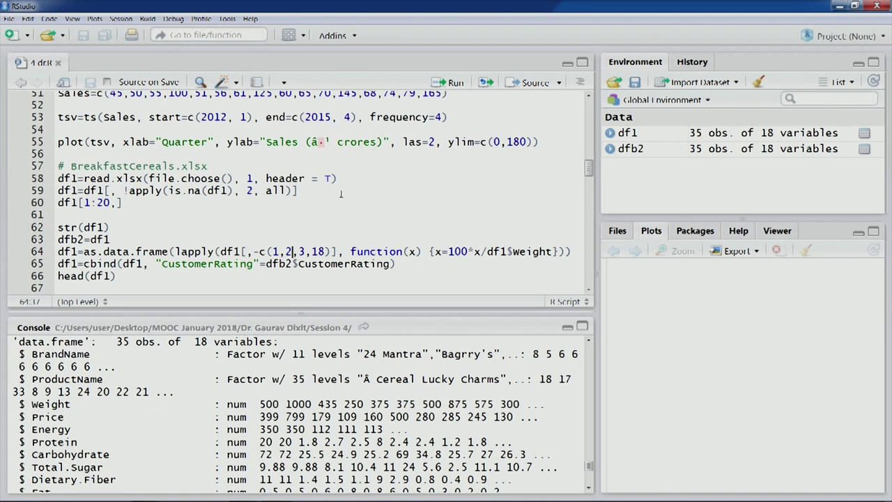
# Rescale nutrients per 100 g by Weight, reattach CustomerRating, and print head(df1).
pyautogui.click(454, 83)
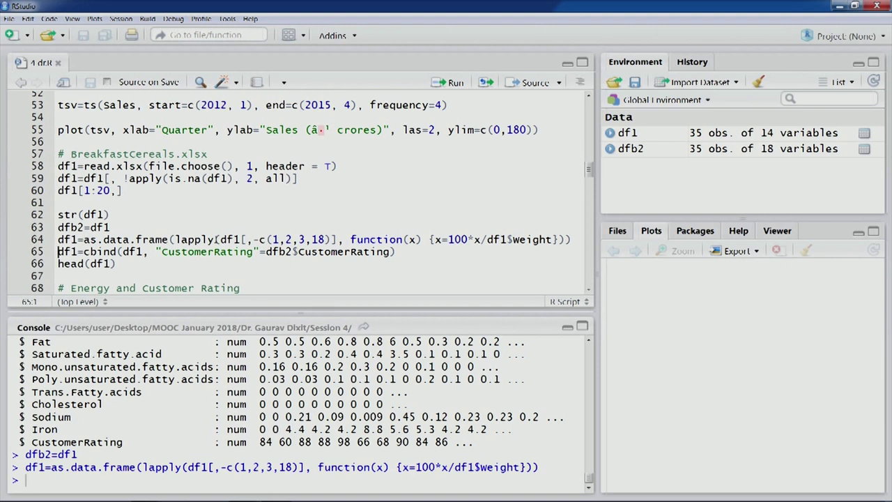
pyautogui.click(214, 251)
pyautogui.click(451, 82)
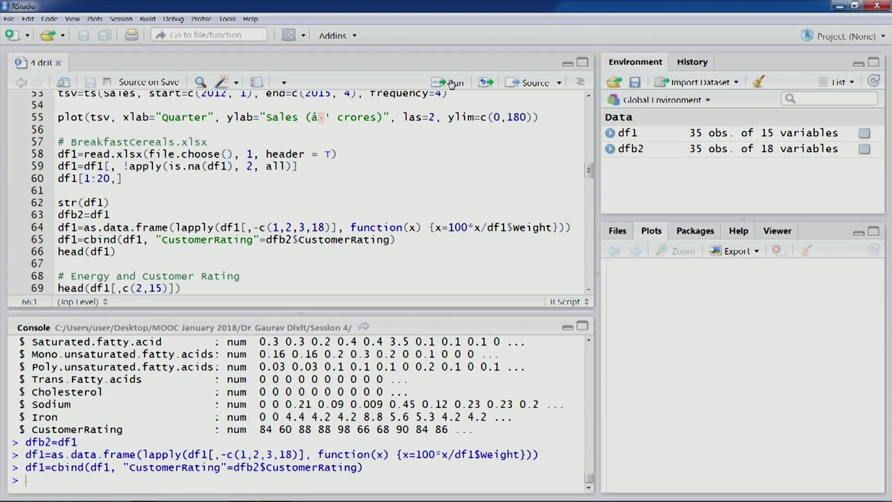
pyautogui.click(451, 82)
pyautogui.moveTo(588, 481); pyautogui.dragTo(589, 467)
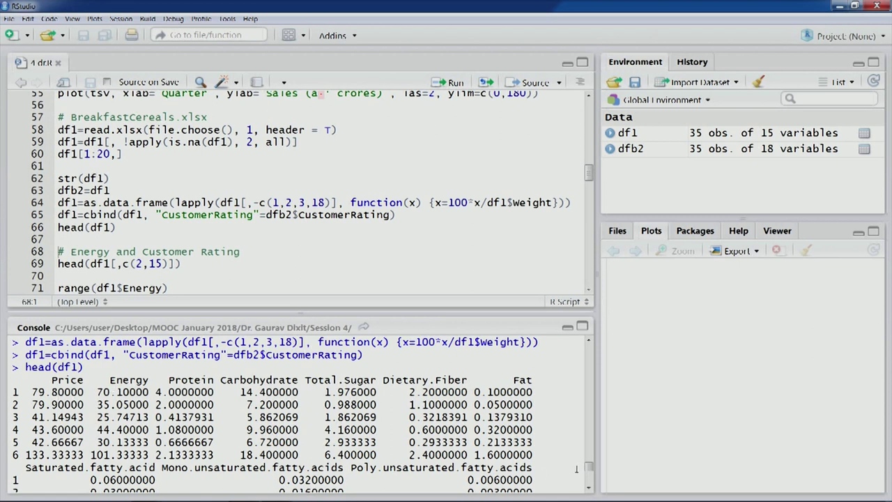
# Run head(df1[,c(2,15)]) to show the first six Energy and CustomerRating values.
pyautogui.scroll(-5, 589, 466)
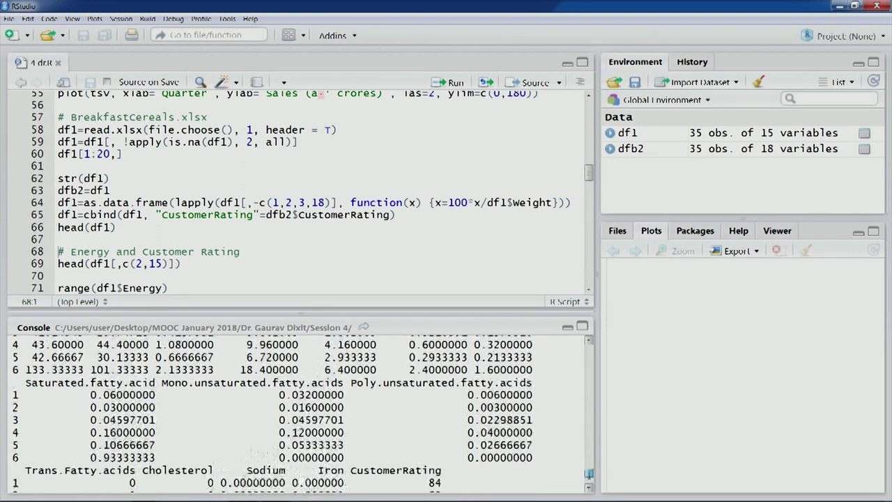
pyautogui.click(121, 227)
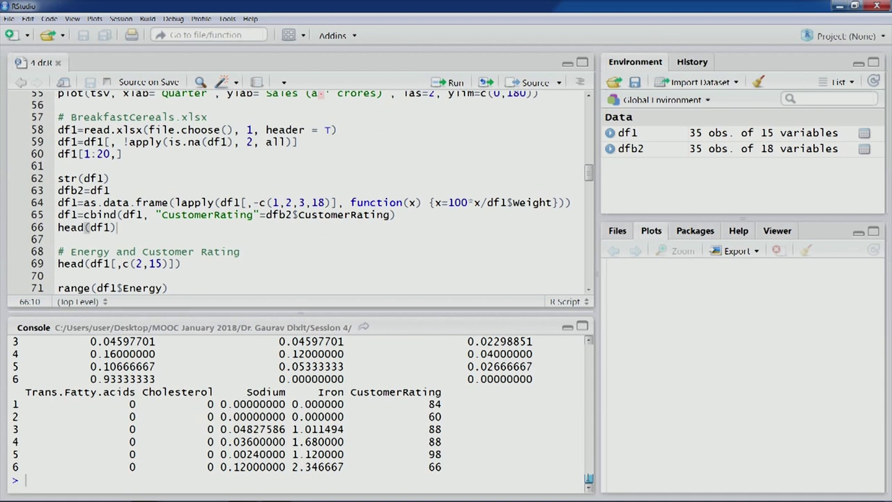
pyautogui.click(130, 243)
pyautogui.click(117, 251)
pyautogui.press('Down')
pyautogui.press('Down')
pyautogui.press('Down')
pyautogui.press('Down')
pyautogui.press('Down')
pyautogui.press('Down')
pyautogui.press('Down')
pyautogui.press('Down')
pyautogui.press('Down')
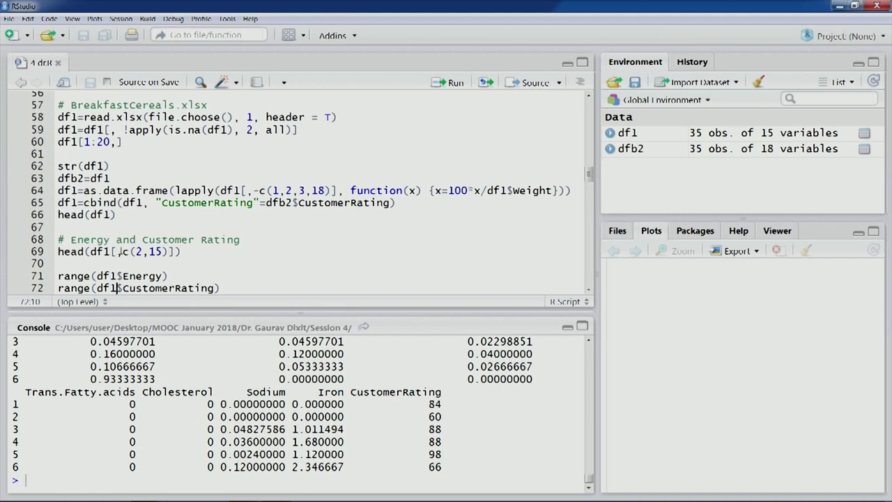
pyautogui.press('Up')
pyautogui.press('Up')
pyautogui.press('Up')
pyautogui.press('Up')
pyautogui.press('Up')
pyautogui.press('Up')
pyautogui.press('Up')
pyautogui.press('Up')
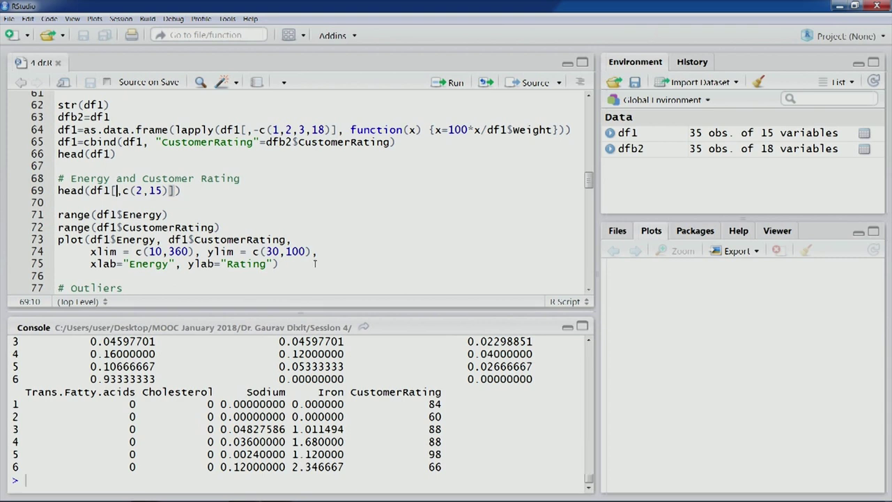
pyautogui.click(451, 82)
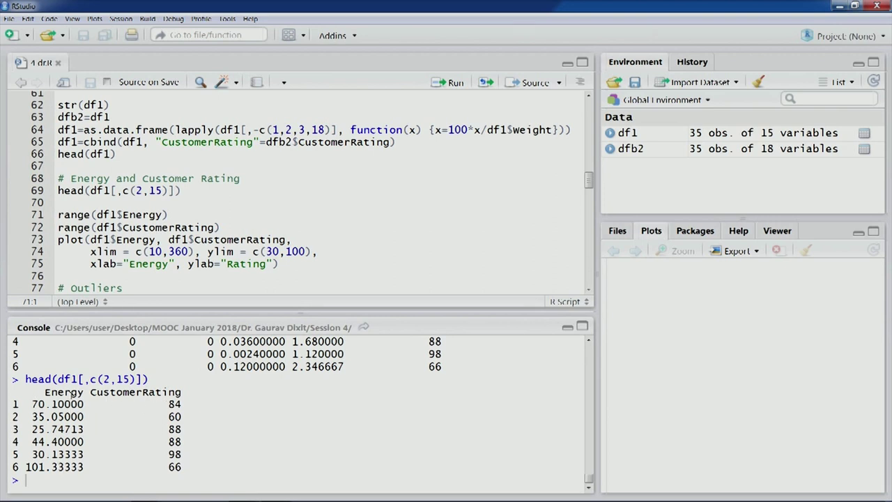
# Print the ranges of Energy (12.8–350) and CustomerRating (38–98).
pyautogui.click(122, 215)
pyautogui.click(450, 83)
pyautogui.click(450, 83)
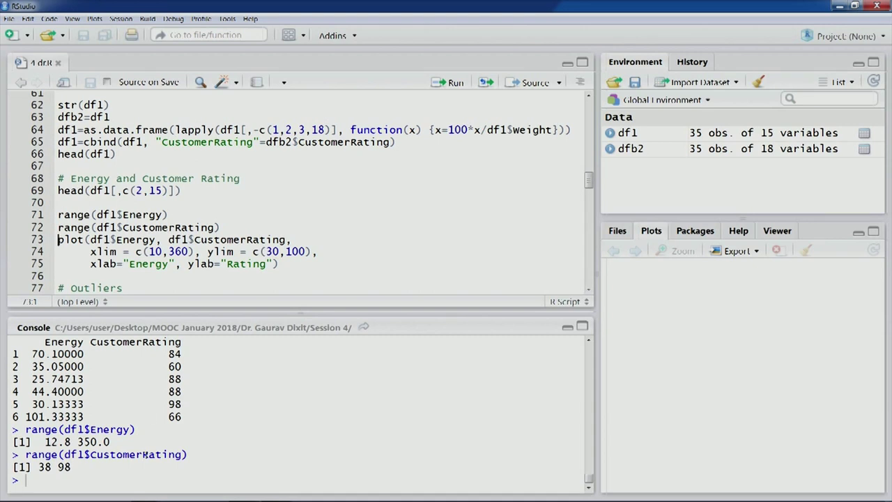
pyautogui.click(185, 239)
# Plot Rating against Energy and view it maximised, noting three points above 300.
pyautogui.click(455, 83)
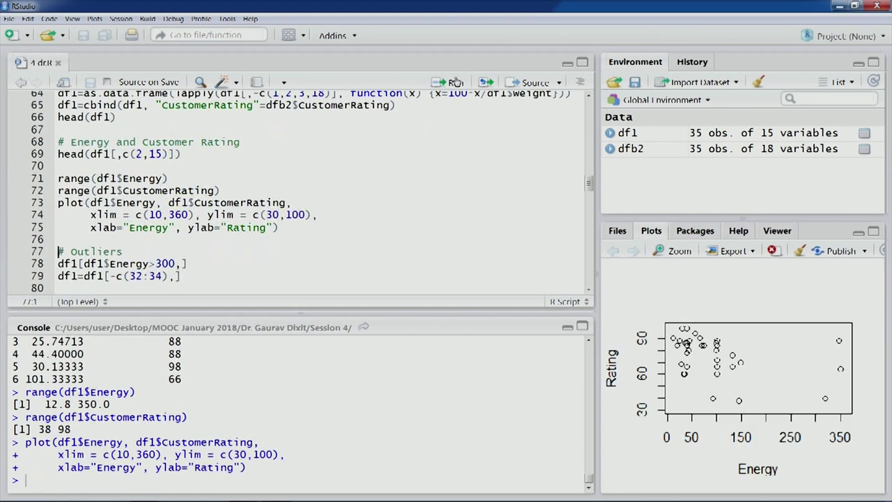
pyautogui.click(675, 251)
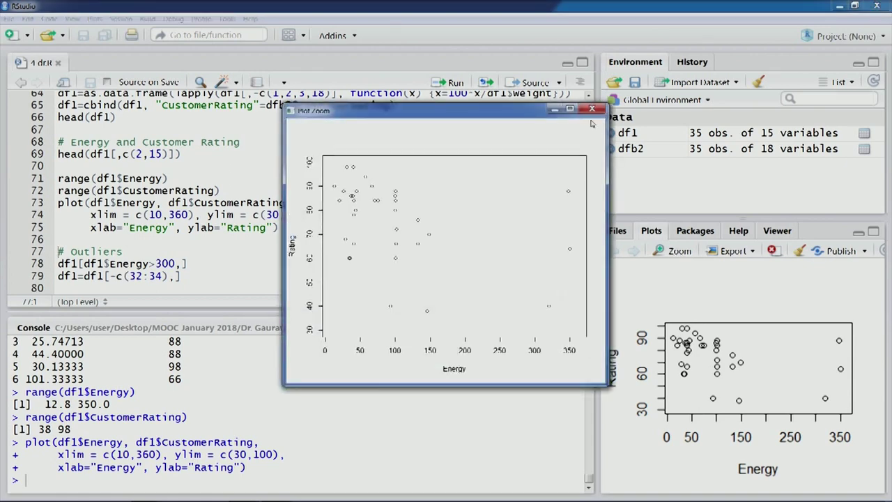
pyautogui.click(568, 111)
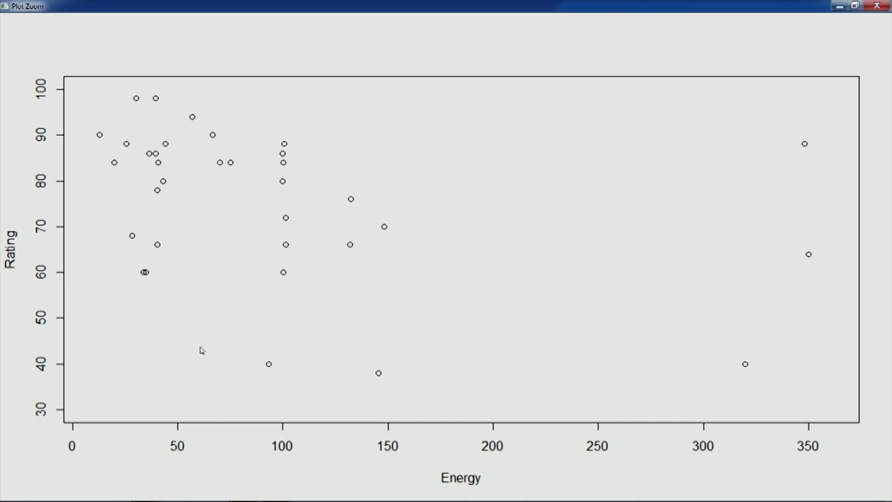
pyautogui.click(876, 6)
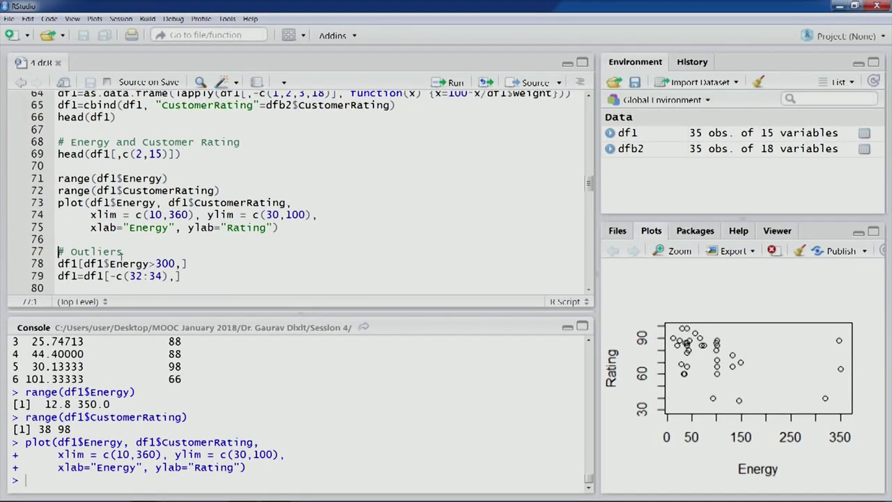
# List the three cereals with Energy above 300, then drop rows 32–34, leaving 32 observations.
pyautogui.click(108, 264)
pyautogui.click(453, 83)
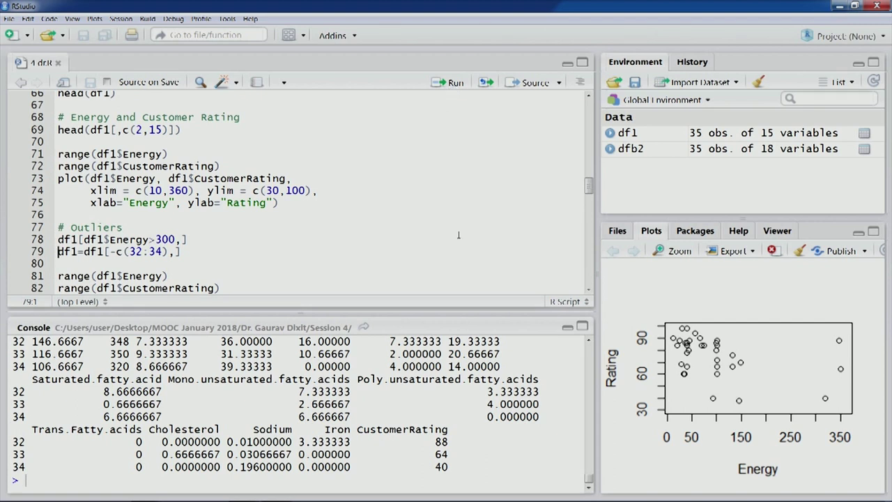
pyautogui.scroll(1, 589, 339)
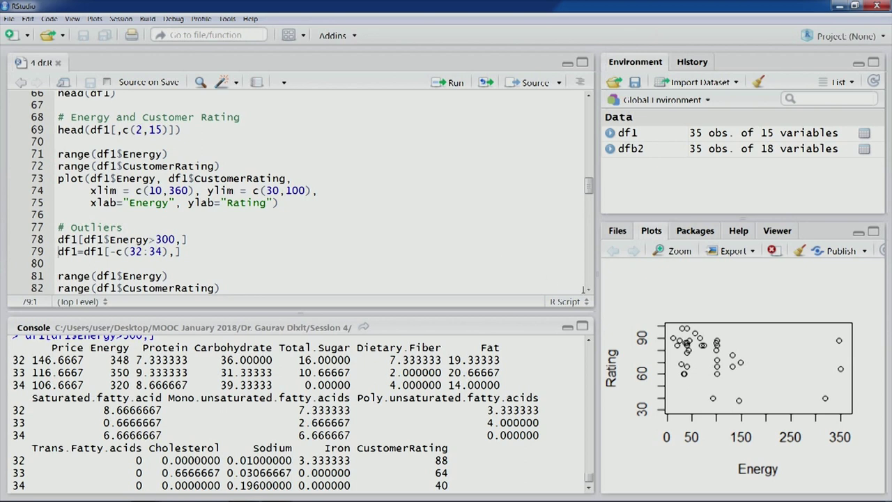
pyautogui.click(589, 291)
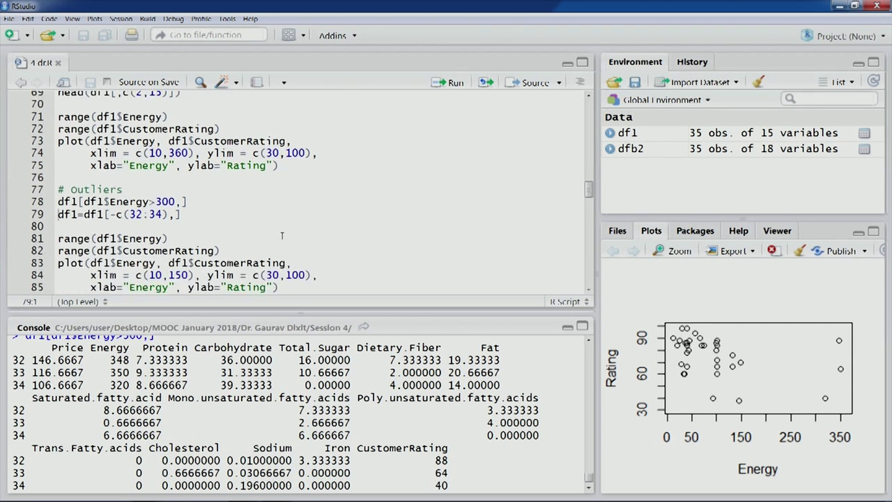
pyautogui.click(124, 214)
pyautogui.click(446, 84)
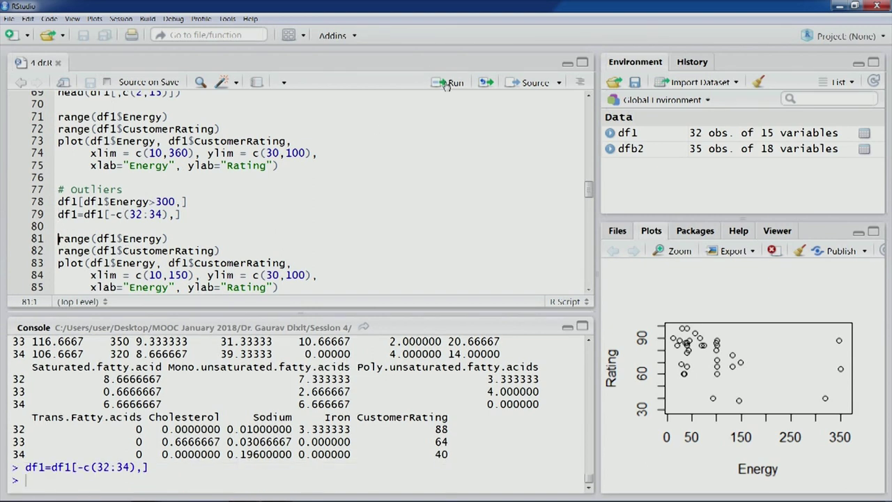